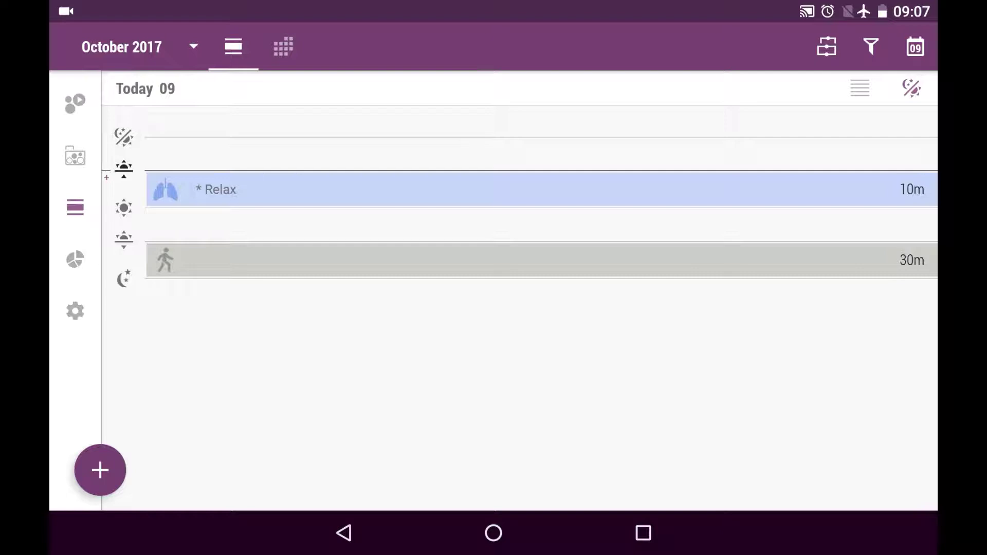
Check the part-of-day mode and select the walking and Relax tasks in today's schedule
{"action": "left_click", "coordinate": [912, 88]}
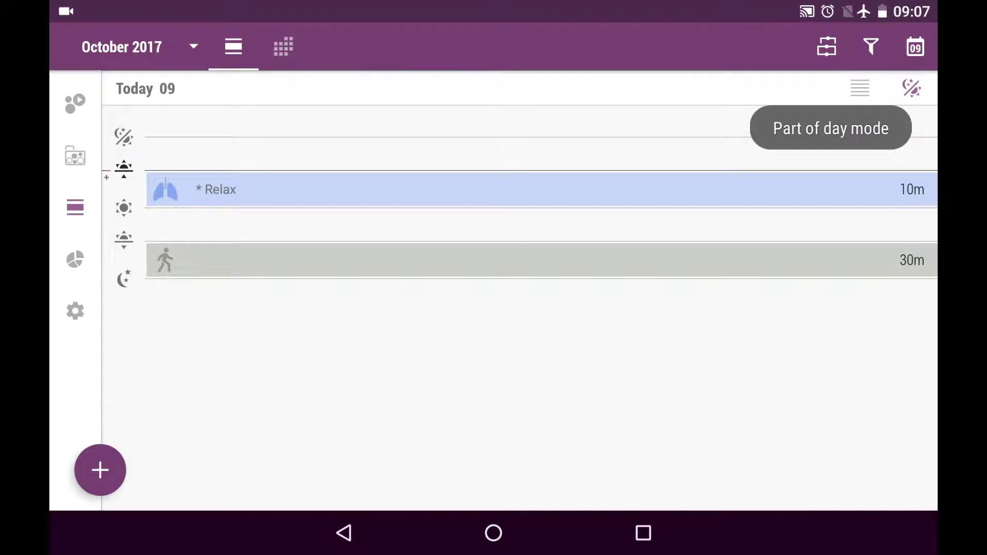
{"action": "left_click", "coordinate": [623, 189]}
{"action": "left_click", "coordinate": [619, 264]}
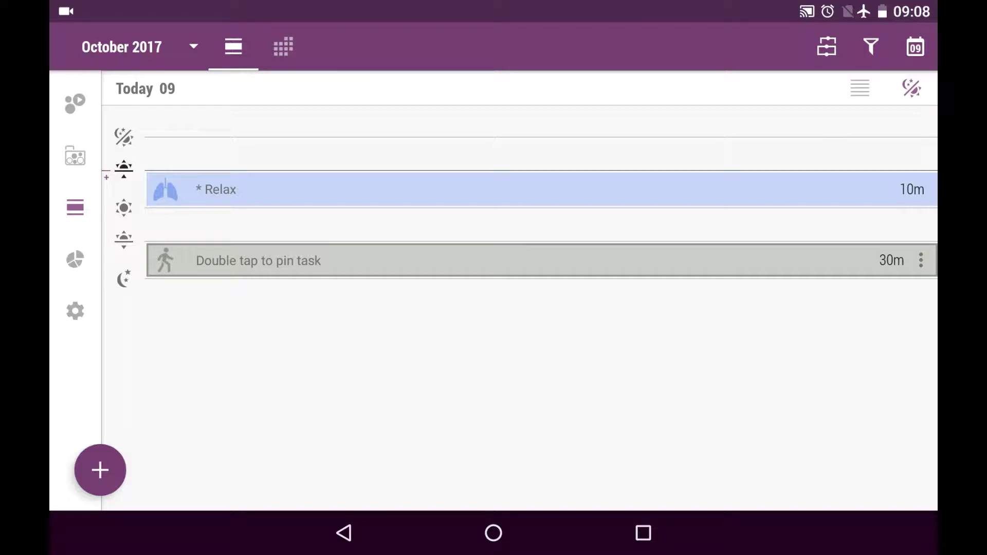
{"action": "left_click", "coordinate": [661, 188]}
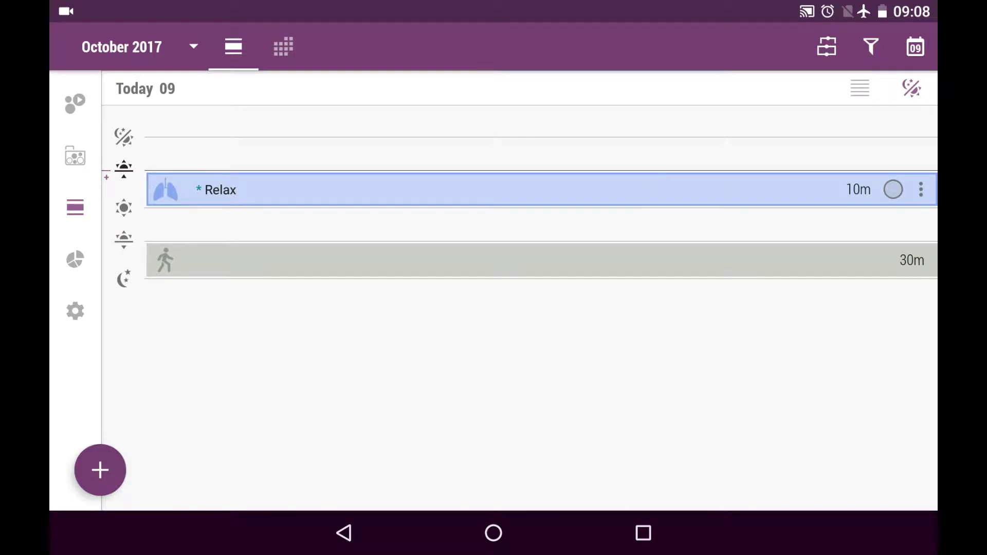
{"action": "left_click", "coordinate": [652, 259]}
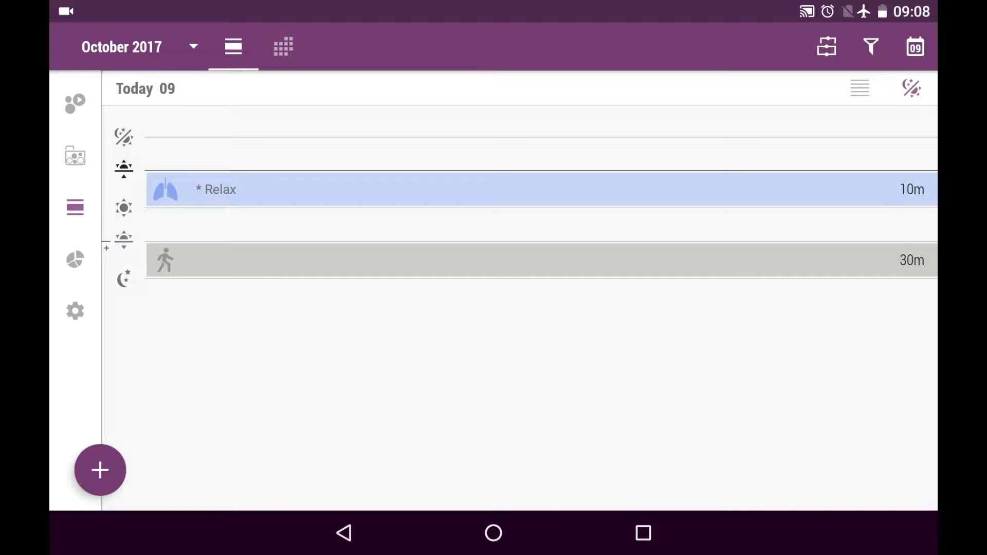
Start a new intent set to Add to bottom and pinned to Groceries to buy
{"action": "left_click", "coordinate": [100, 470]}
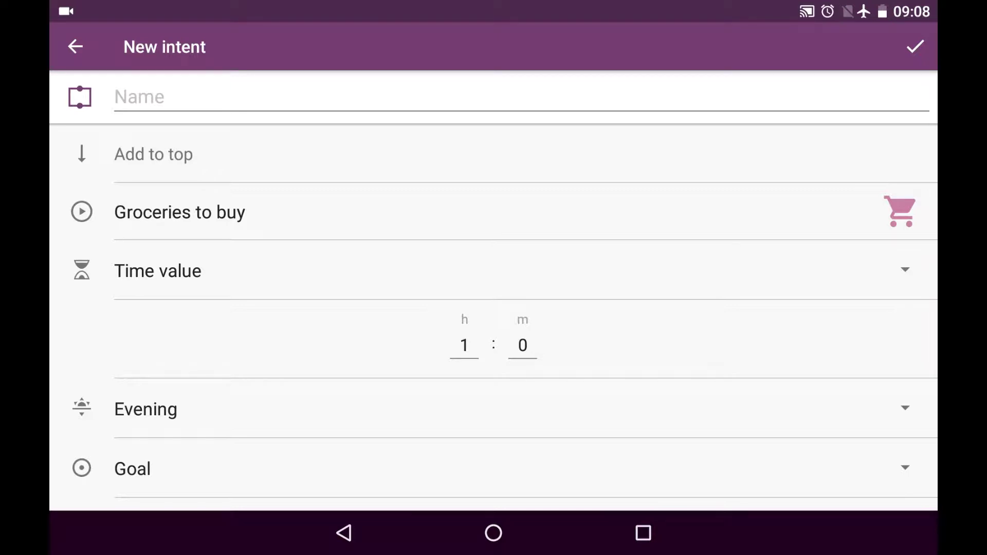
{"action": "left_click", "coordinate": [411, 95]}
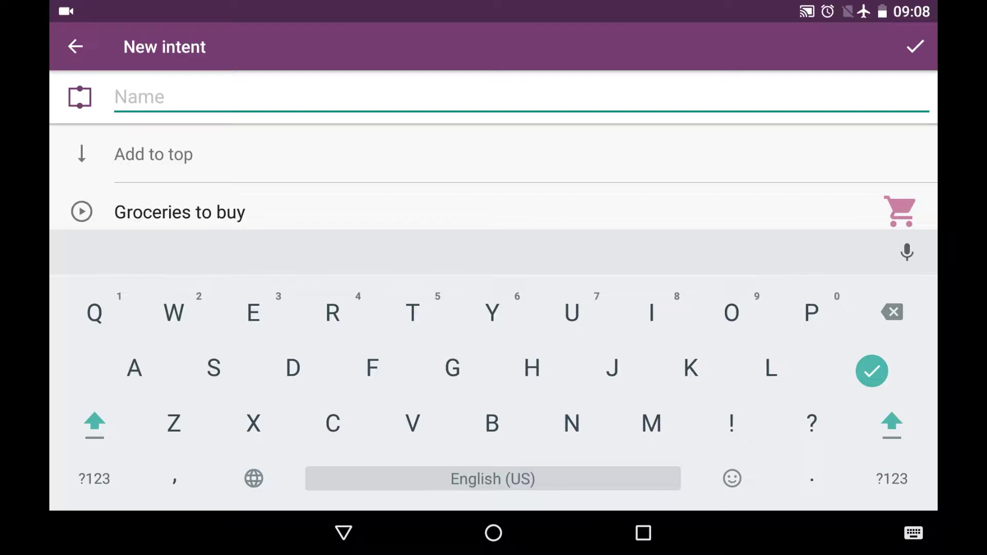
{"action": "left_click", "coordinate": [341, 154]}
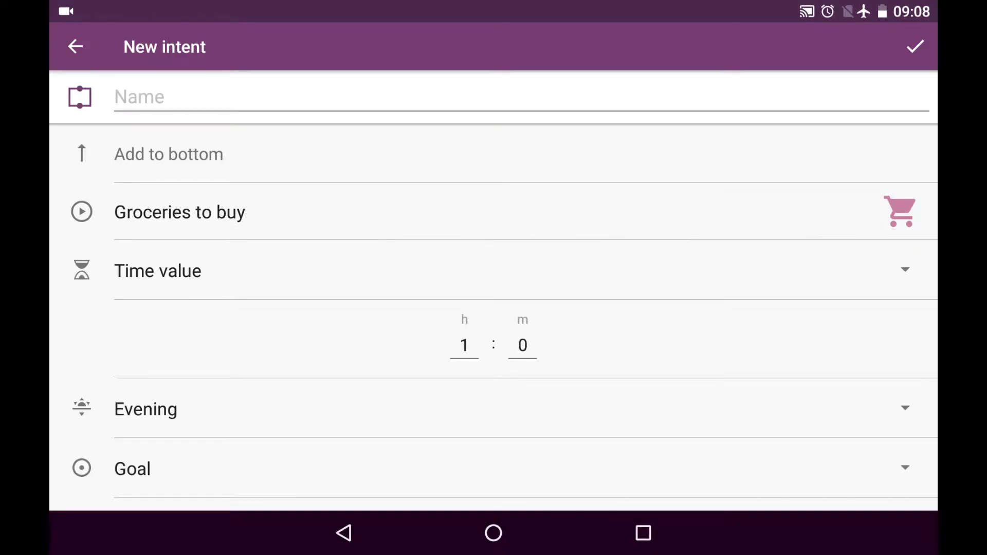
{"action": "left_click", "coordinate": [353, 212]}
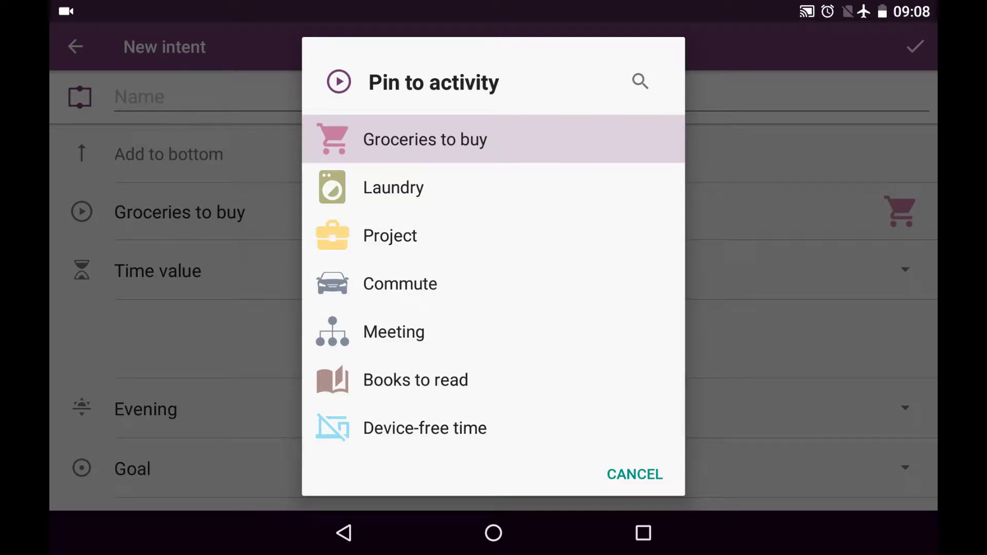
{"action": "left_click", "coordinate": [488, 138]}
Make the intent a Time value type and begin editing its hours
{"action": "left_click", "coordinate": [438, 264]}
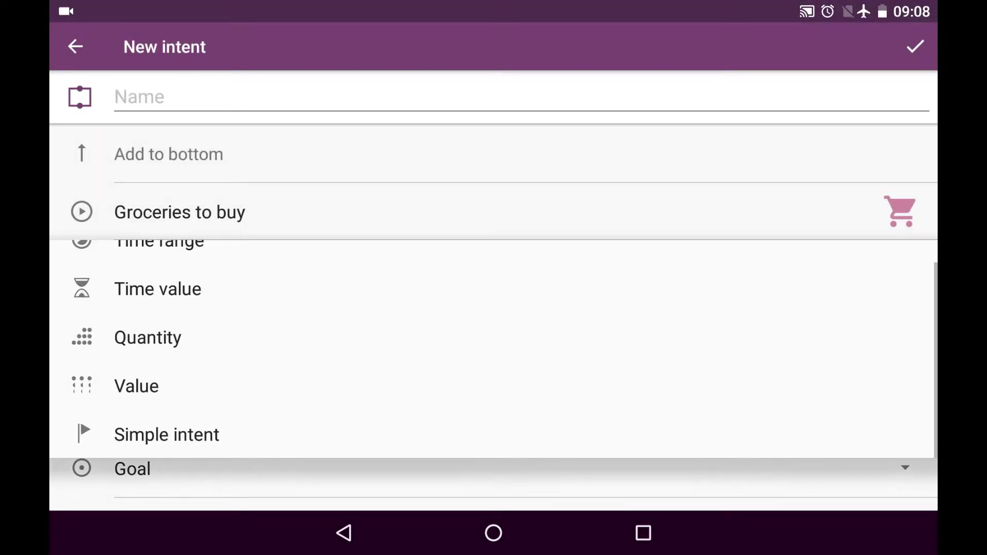
{"action": "mouse_move", "coordinate": [432, 335]}
{"action": "left_mouse_down"}
{"action": "mouse_move", "coordinate": [436, 424]}
{"action": "mouse_move", "coordinate": [439, 390]}
{"action": "left_mouse_up"}
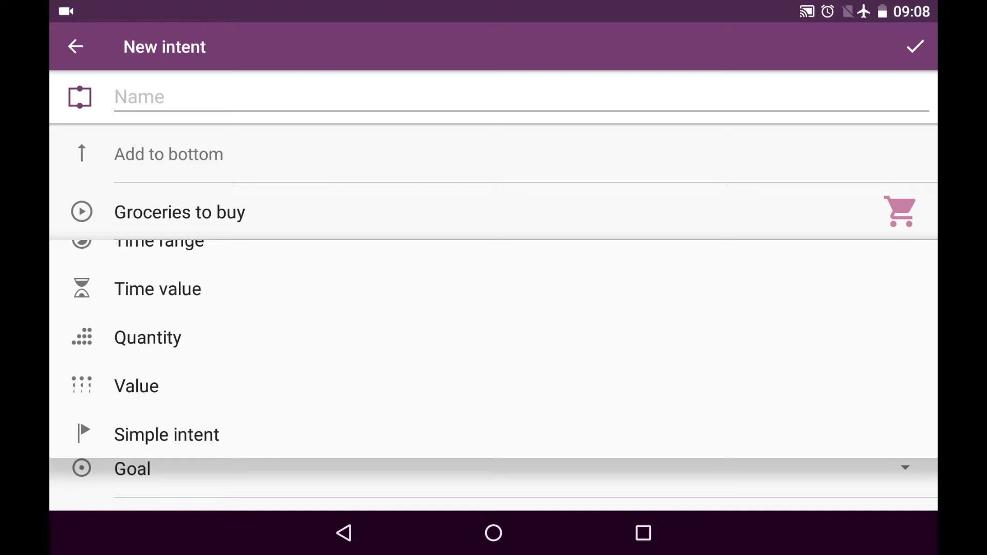
{"action": "left_click", "coordinate": [193, 282]}
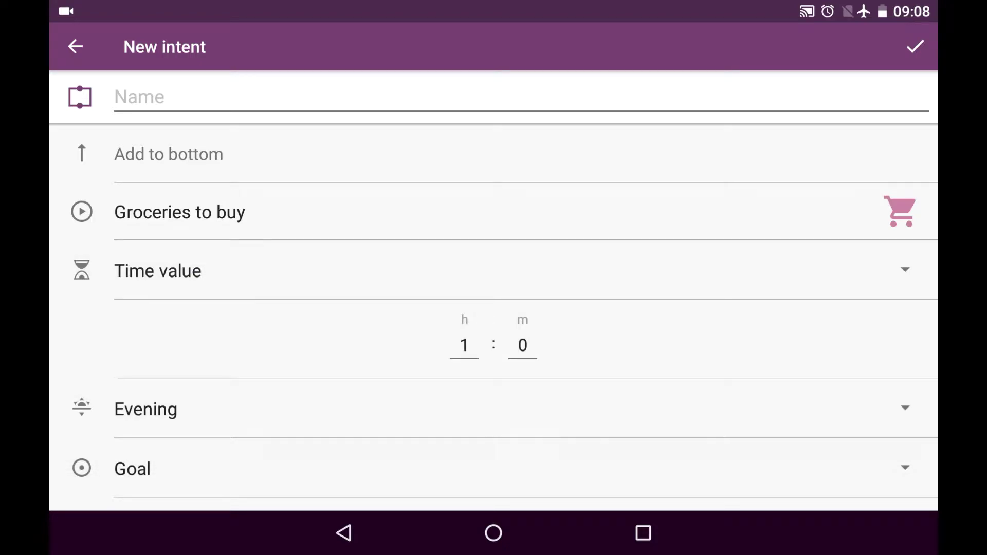
{"action": "left_click", "coordinate": [464, 345]}
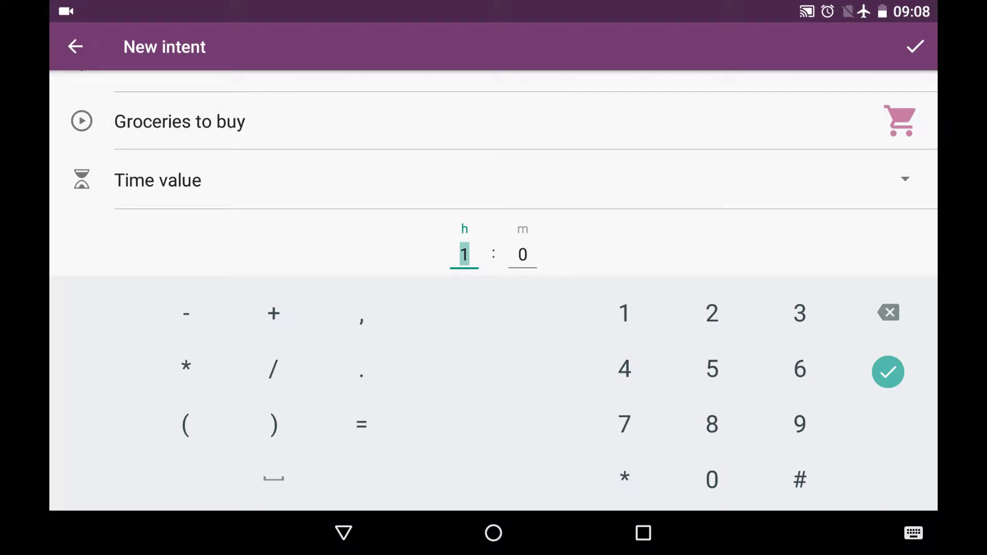
Enter a time value of 0 hours 30 minutes and confirm it
{"action": "left_click", "coordinate": [712, 479]}
{"action": "type", "text": "0"}
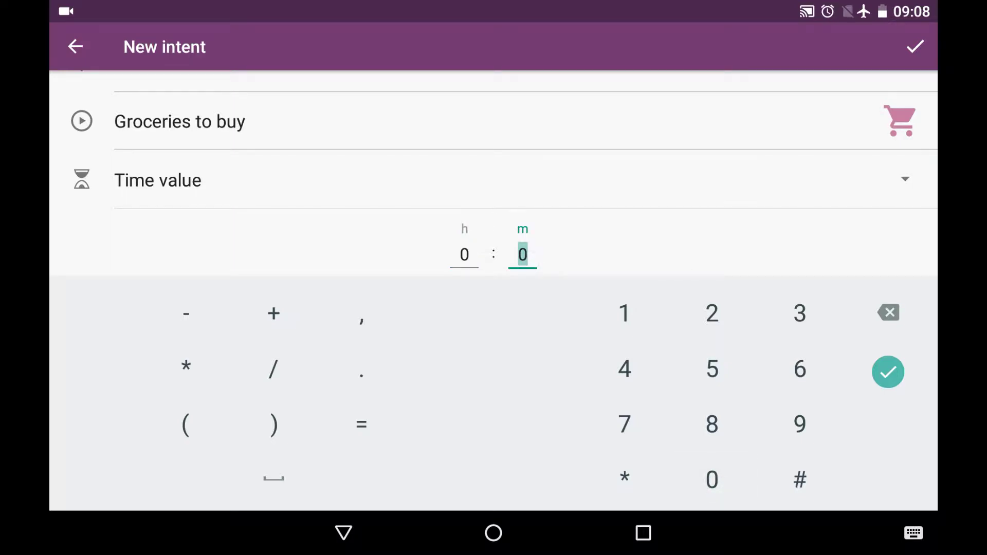
{"action": "left_click", "coordinate": [800, 313]}
{"action": "type", "text": "30"}
{"action": "left_click", "coordinate": [712, 480]}
{"action": "left_click", "coordinate": [887, 372]}
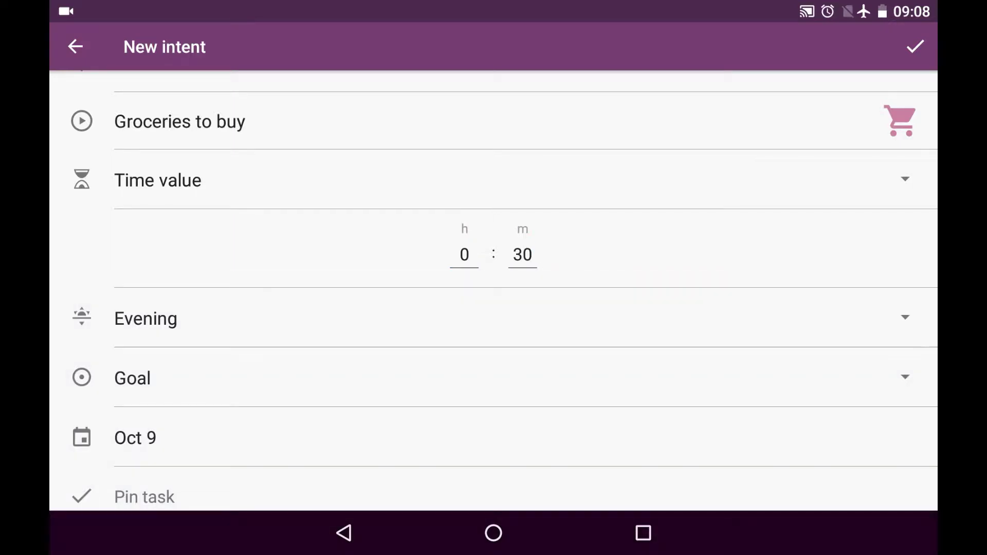
Set the intent's part of day to Evening
{"action": "left_click", "coordinate": [405, 337]}
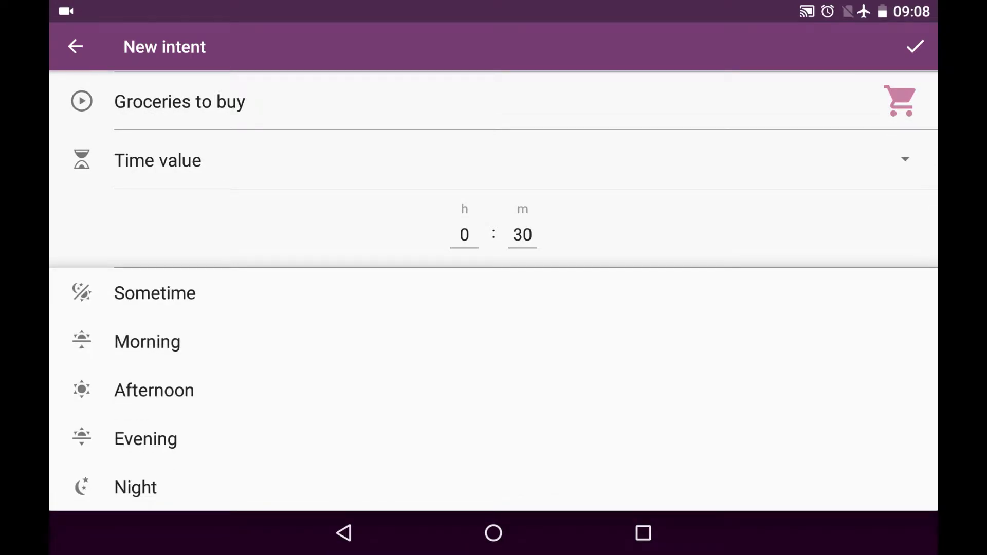
{"action": "left_click_drag", "start_coordinate": [247, 447], "coordinate": [413, 348]}
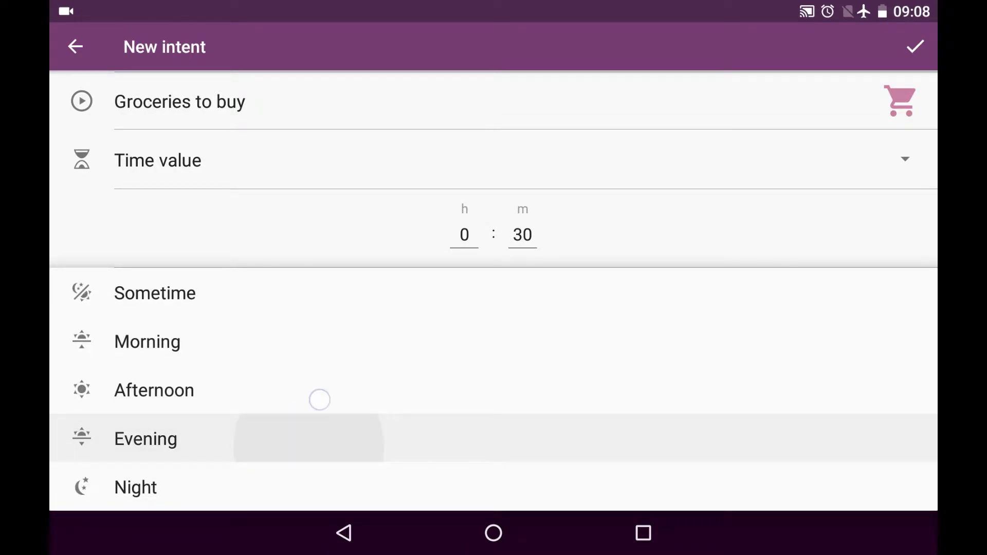
{"action": "left_click", "coordinate": [353, 303]}
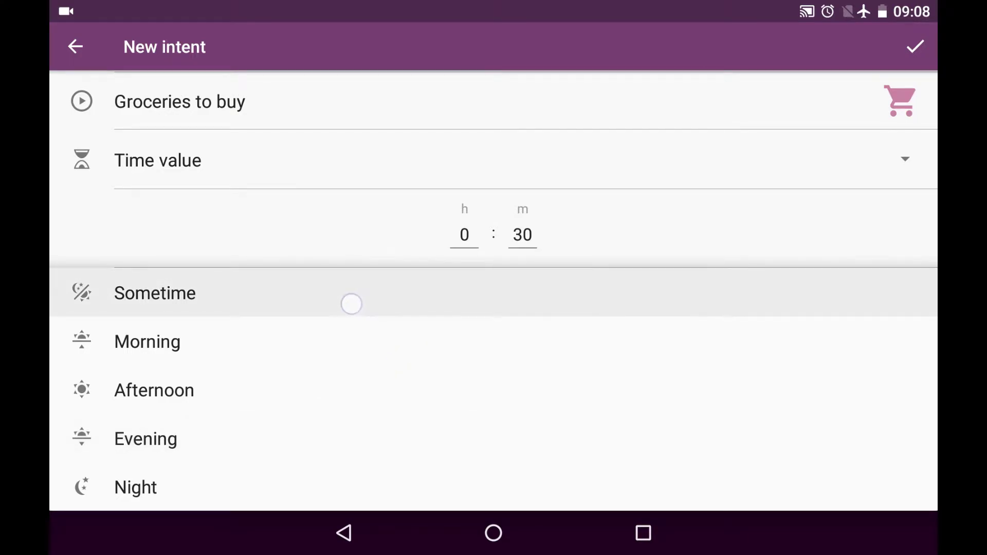
{"action": "left_click_drag", "start_coordinate": [351, 302], "coordinate": [364, 330]}
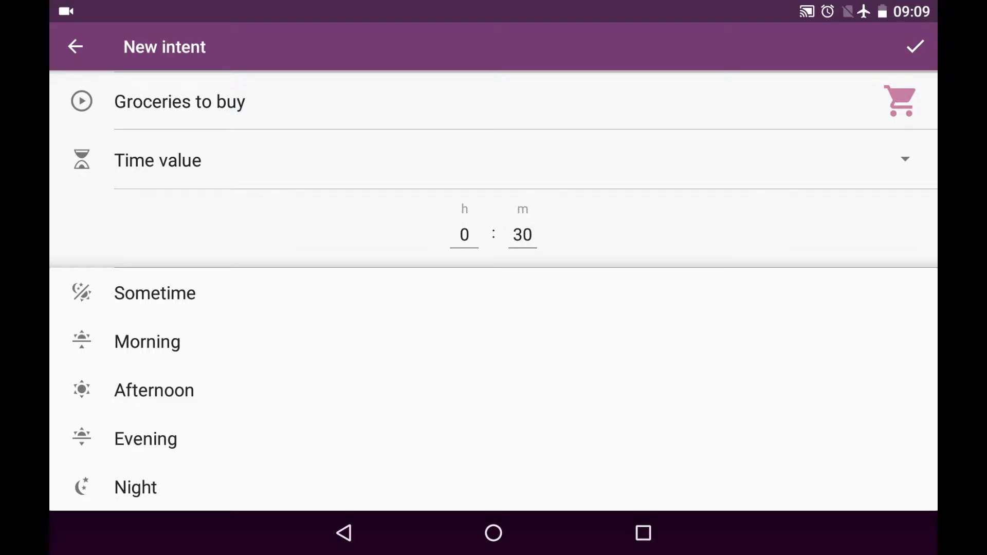
{"action": "left_click", "coordinate": [253, 444]}
Keep Goal type and the Oct 9 date, pin the Market task, and save the intent
{"action": "left_click", "coordinate": [422, 360]}
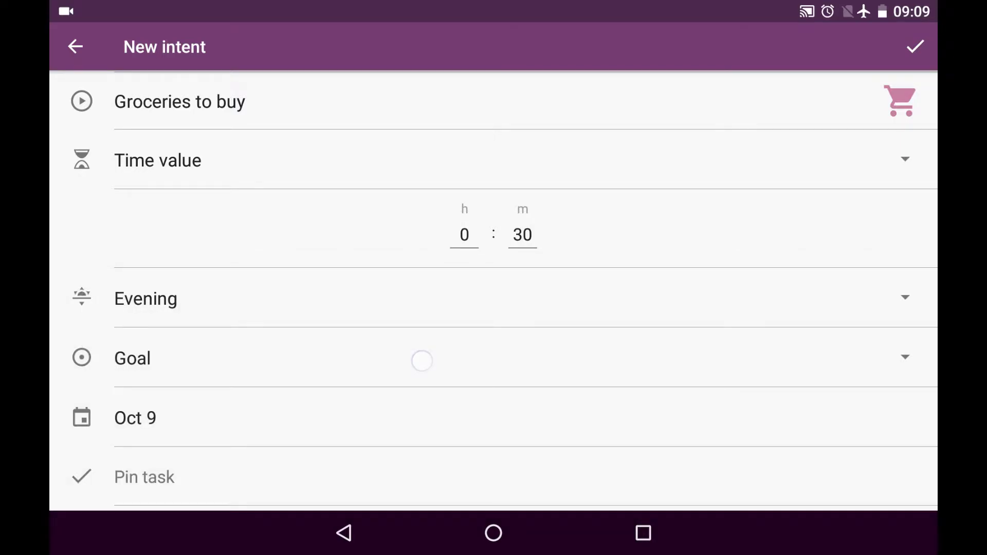
{"action": "left_click", "coordinate": [260, 362]}
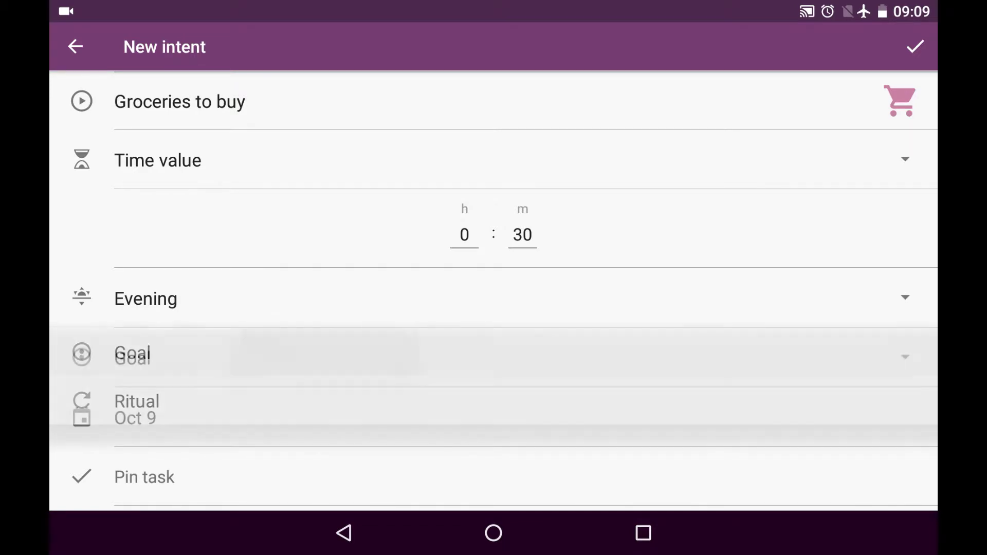
{"action": "left_click", "coordinate": [426, 414]}
{"action": "left_click", "coordinate": [819, 449]}
{"action": "left_click", "coordinate": [552, 486]}
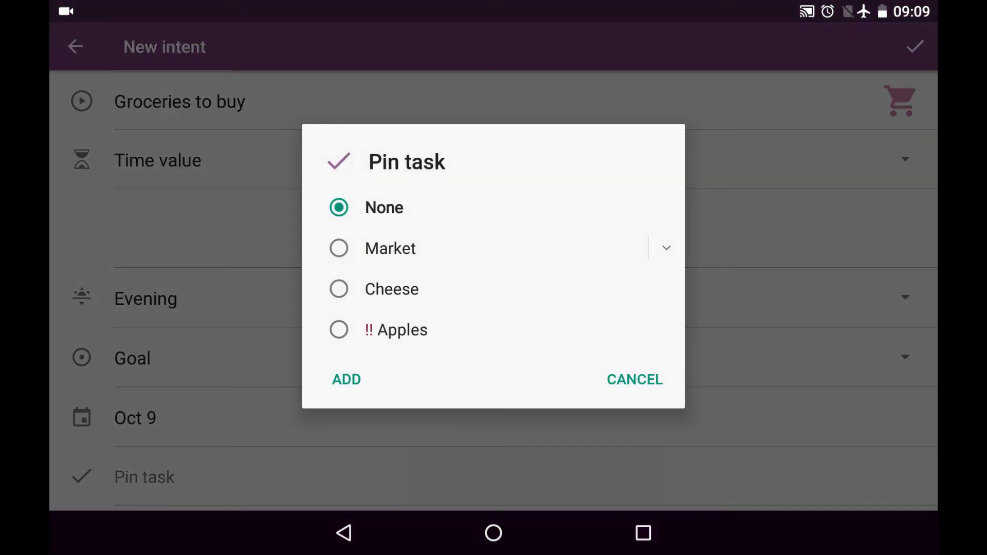
{"action": "left_click", "coordinate": [391, 254]}
{"action": "scroll", "coordinate": [568, 419], "scroll_direction": "down", "scroll_amount": 3}
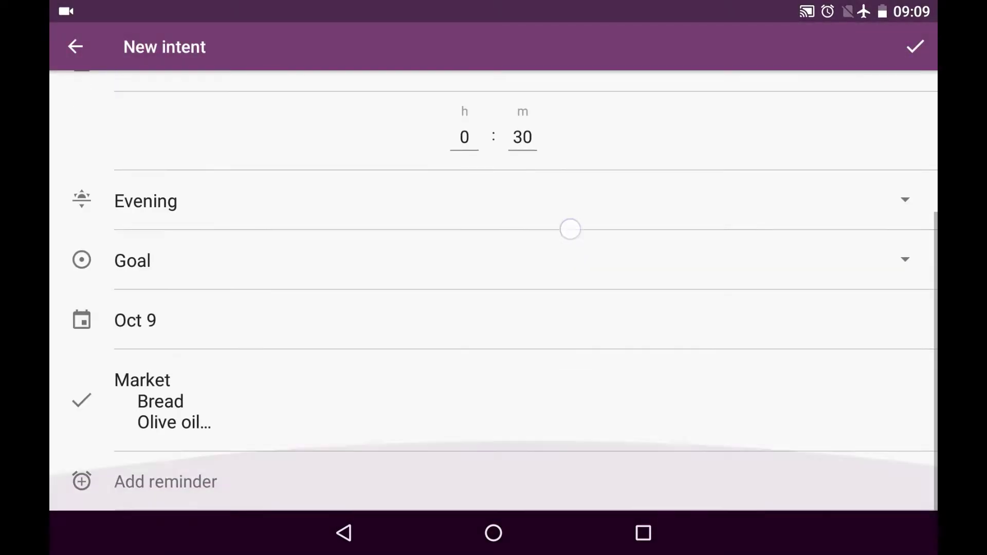
{"action": "scroll", "coordinate": [427, 496], "scroll_direction": "down", "scroll_amount": 2}
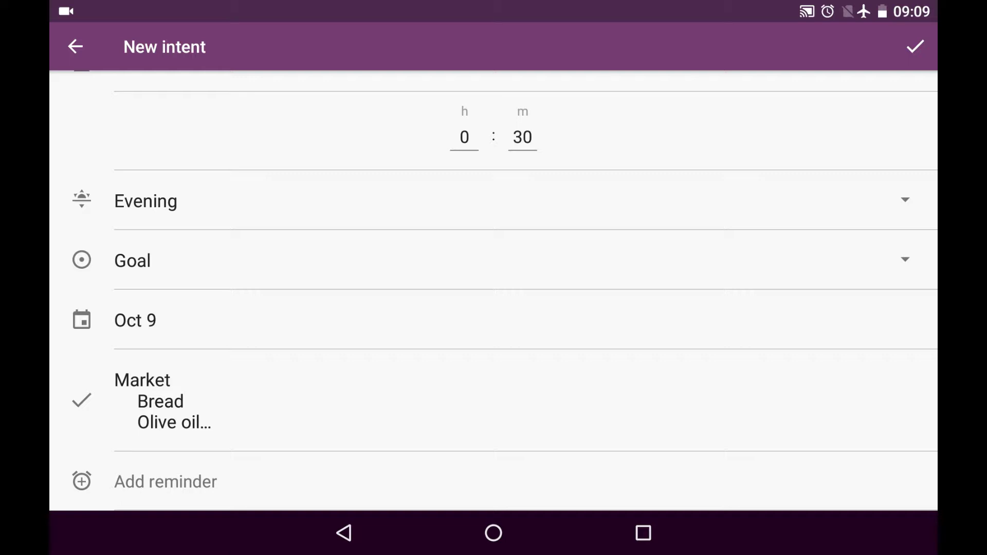
{"action": "left_click", "coordinate": [914, 47]}
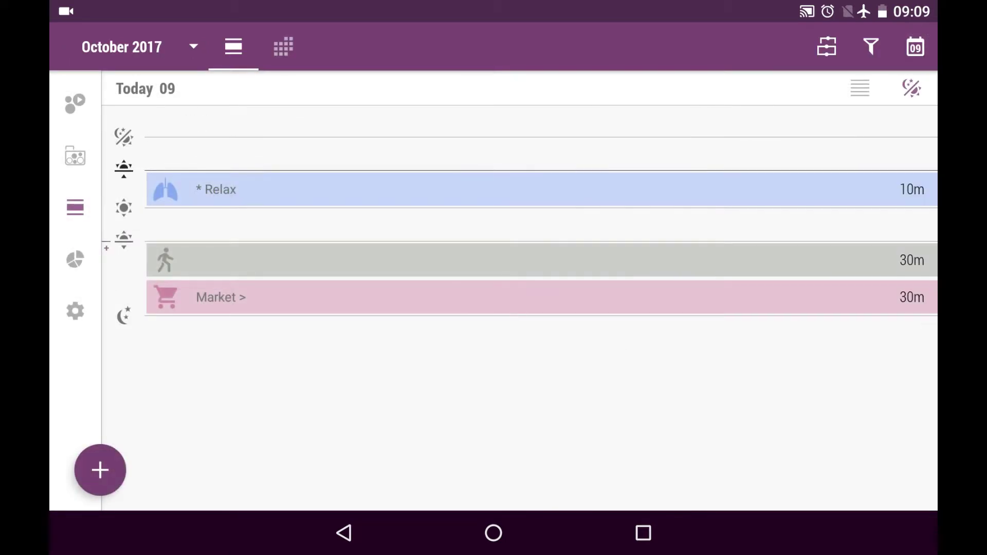
Open and close the Market entry's details, then mark it done and undo that
{"action": "left_click", "coordinate": [743, 299]}
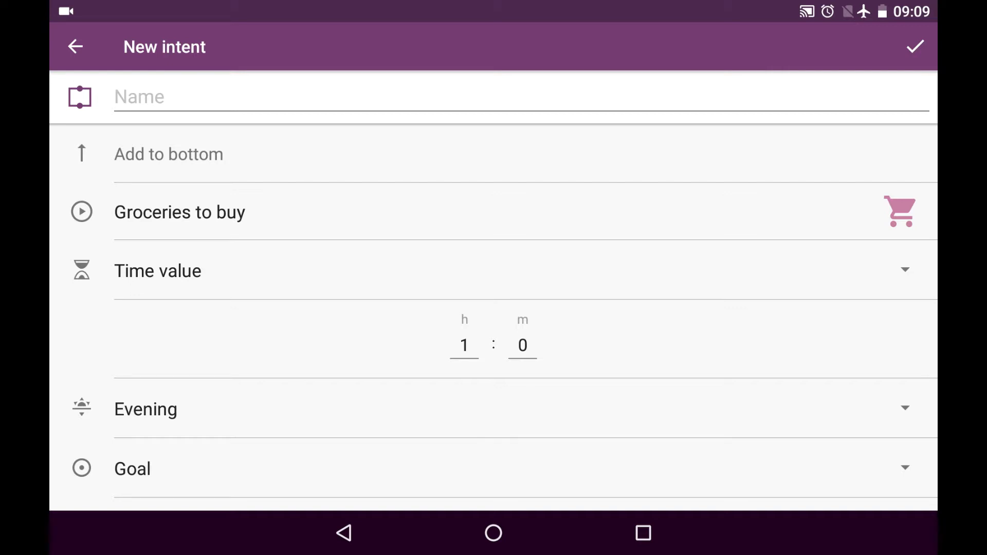
{"action": "left_click", "coordinate": [75, 47]}
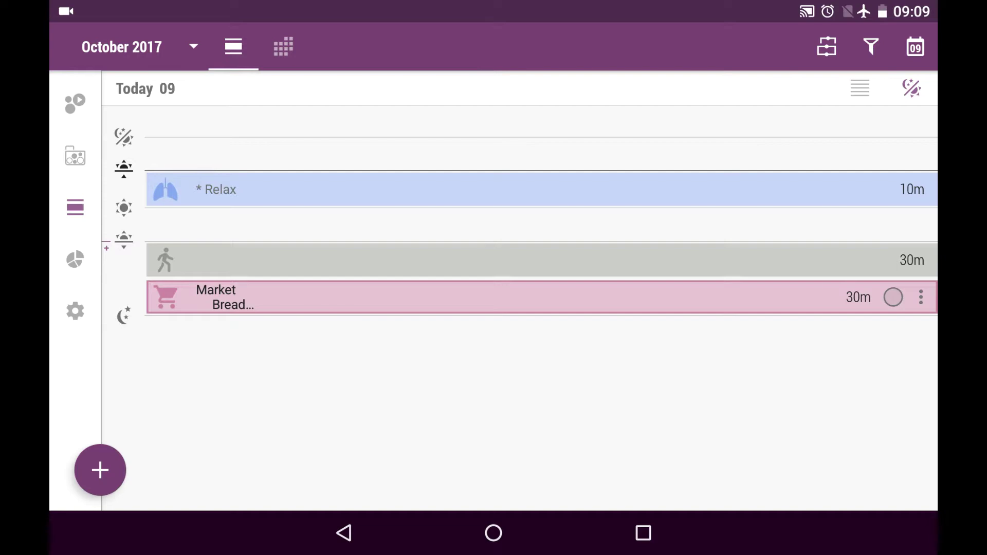
{"action": "left_click", "coordinate": [892, 297]}
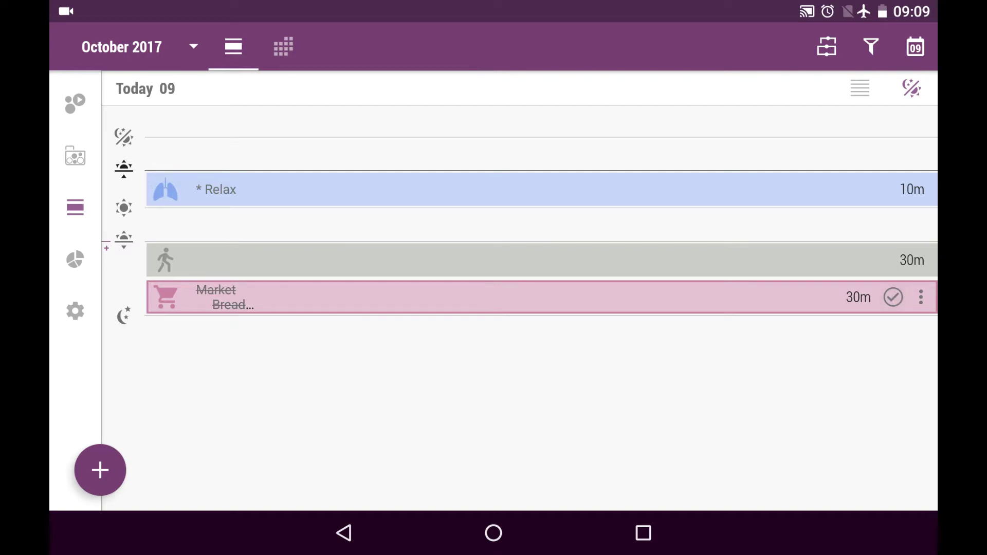
{"action": "left_click", "coordinate": [893, 297]}
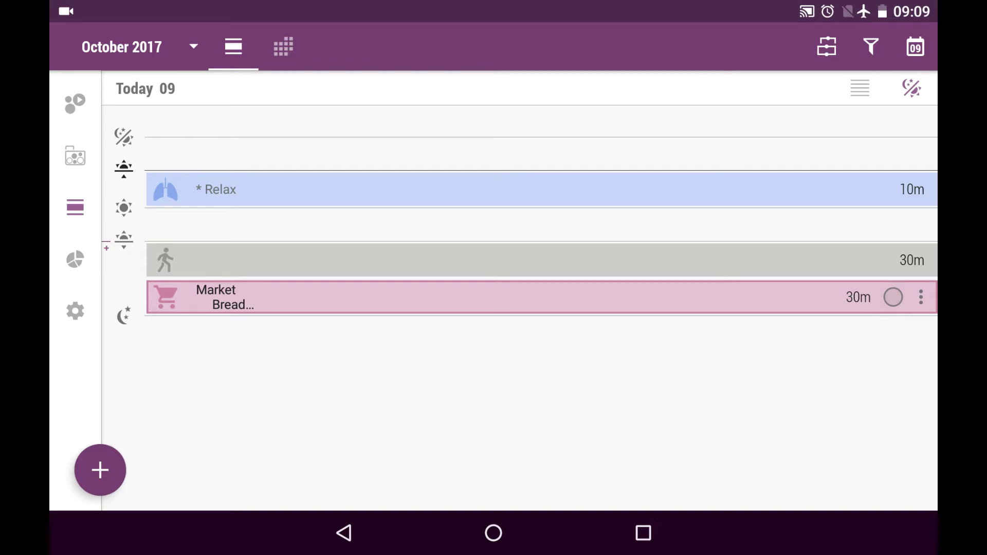
Open and dismiss the Market entry's options menu, then switch to the categories overview
{"action": "left_click", "coordinate": [921, 297]}
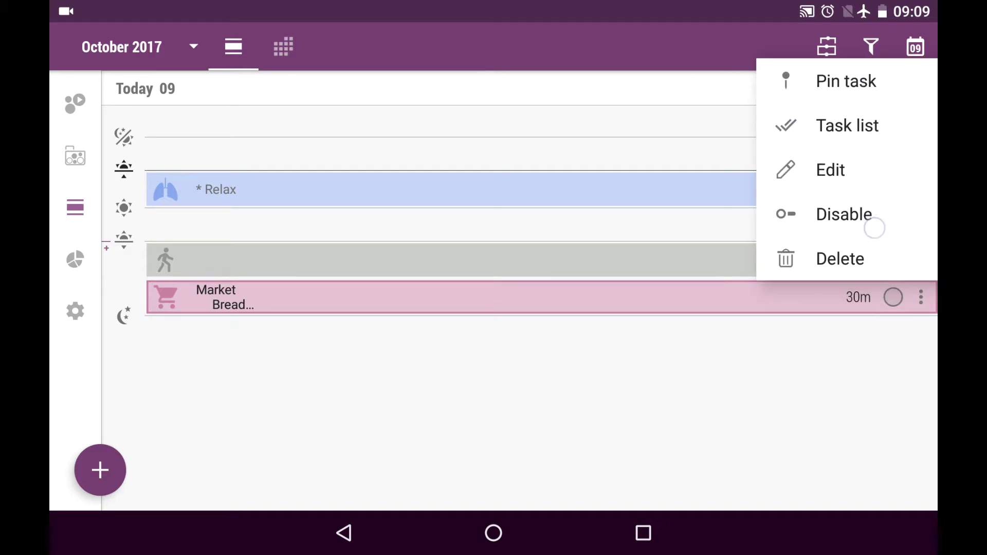
{"action": "left_click", "coordinate": [820, 400]}
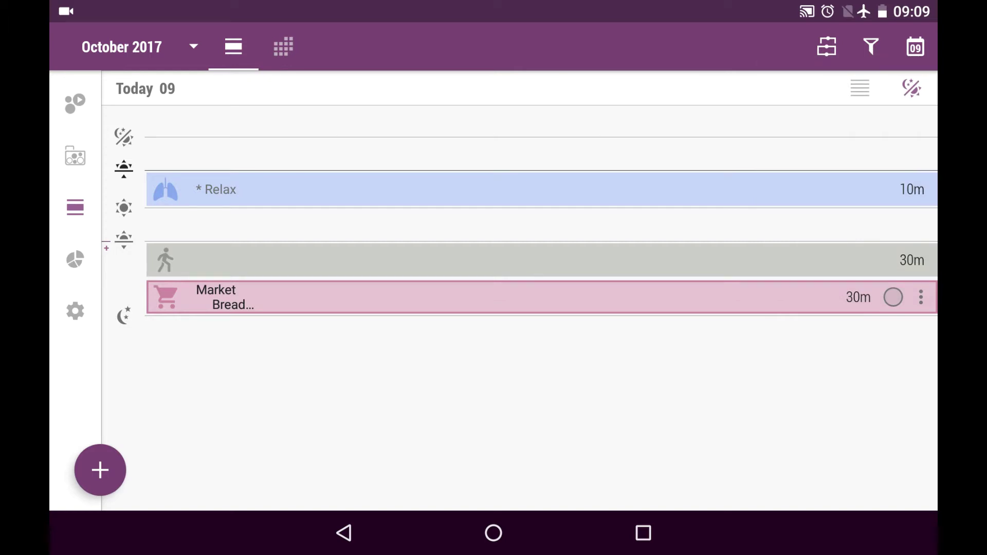
{"action": "left_click", "coordinate": [75, 156]}
Switch to Logging, dismiss the + menus, and expand the '1 30m' goals section
{"action": "left_click", "coordinate": [101, 470]}
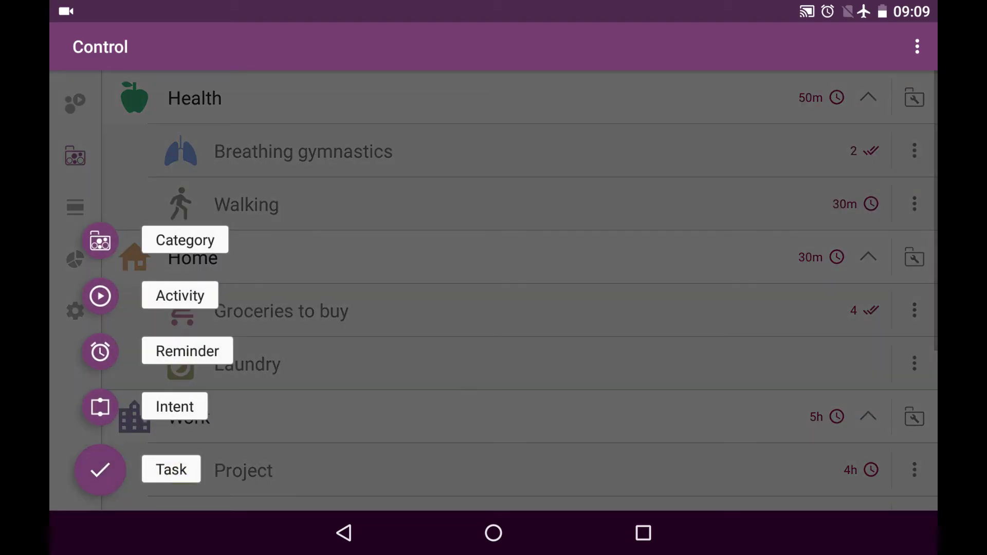
{"action": "left_click", "coordinate": [68, 105]}
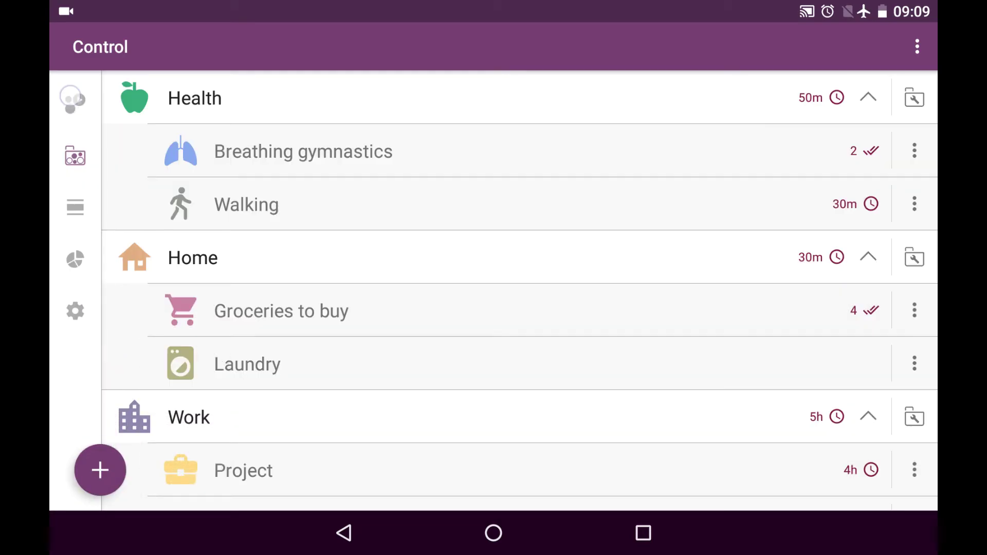
{"action": "left_click", "coordinate": [75, 100]}
{"action": "left_click", "coordinate": [101, 469]}
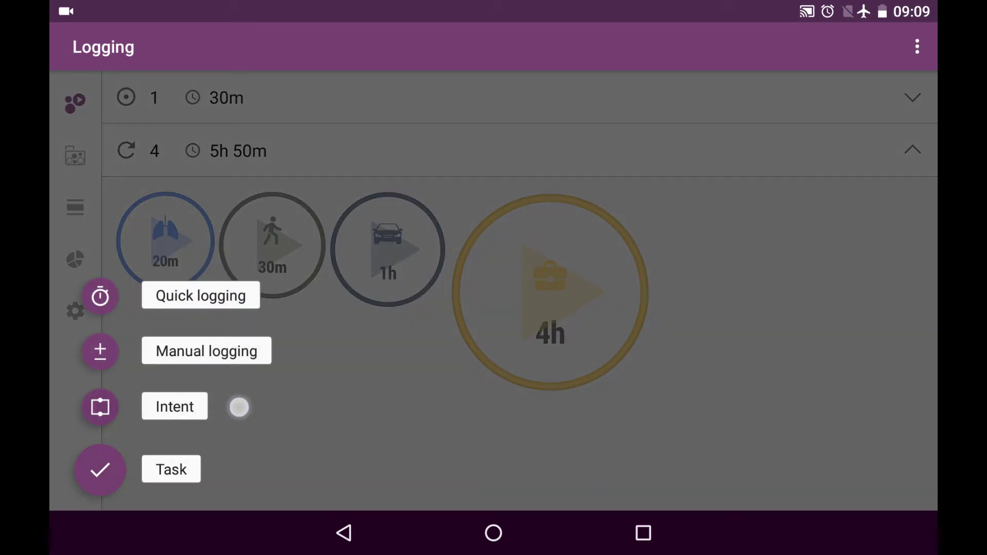
{"action": "left_click", "coordinate": [337, 421]}
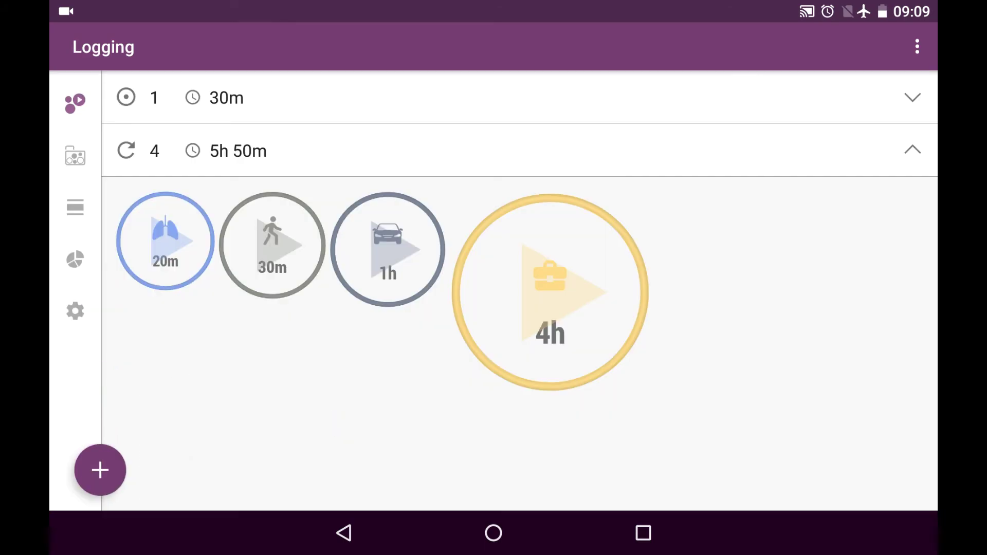
{"action": "left_click", "coordinate": [895, 91]}
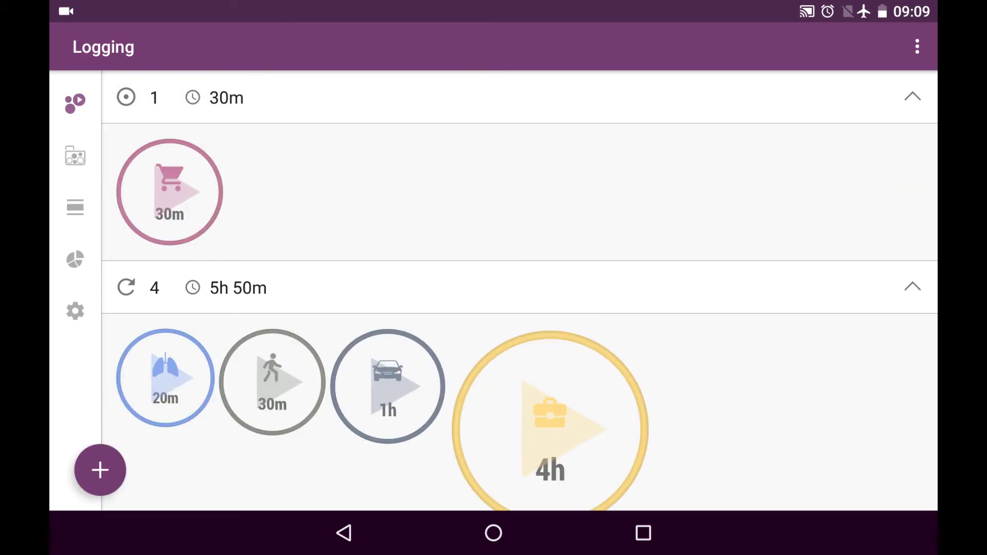
{"action": "left_click_drag", "start_coordinate": [132, 188], "coordinate": [242, 200]}
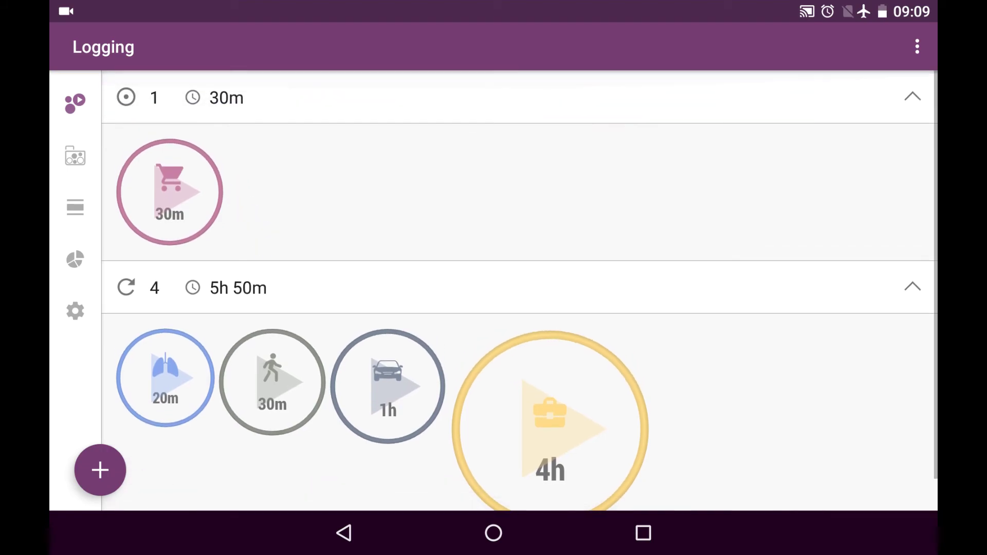